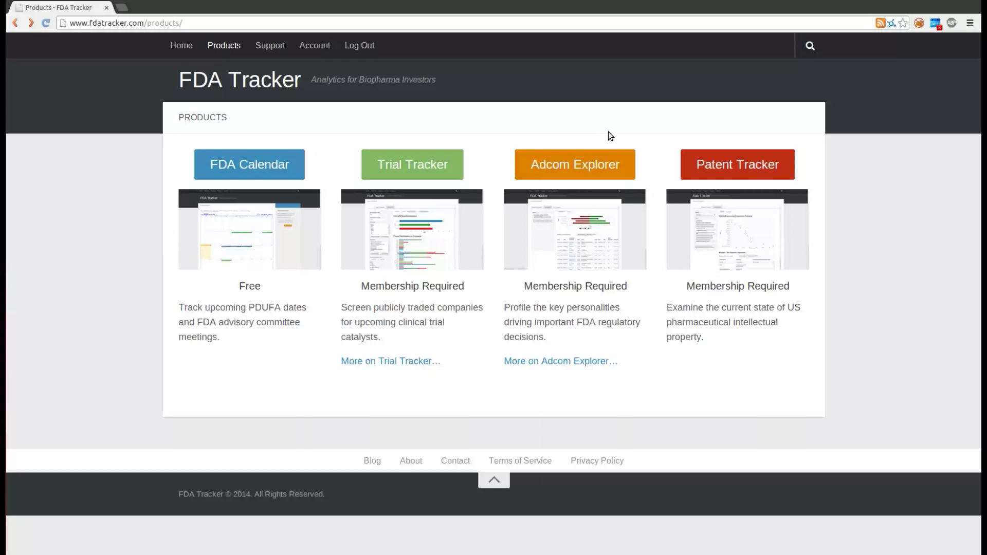
Step: Open Adcom Explorer and add the first two advisory committee members to the roster by searching their surnames
left_click(574, 163)
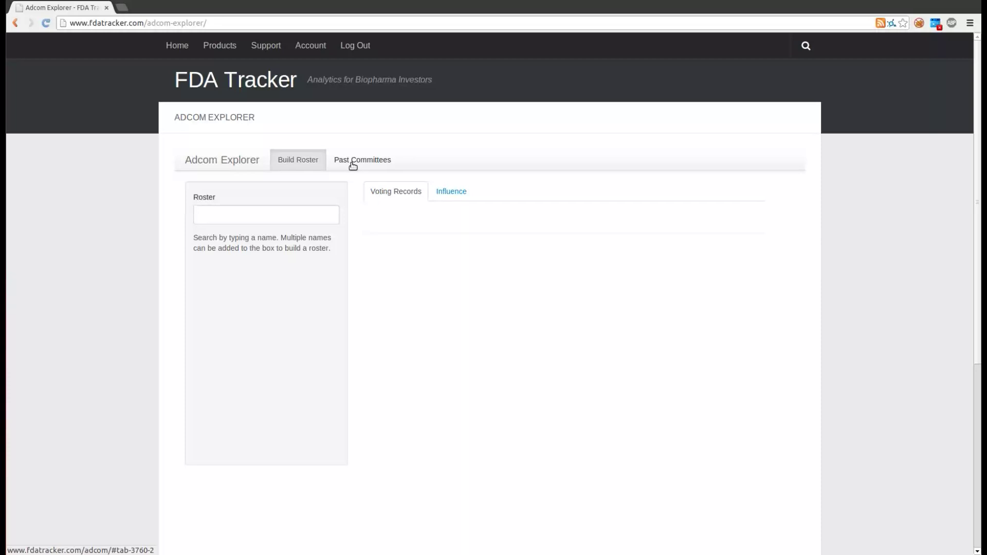
left_click(217, 215)
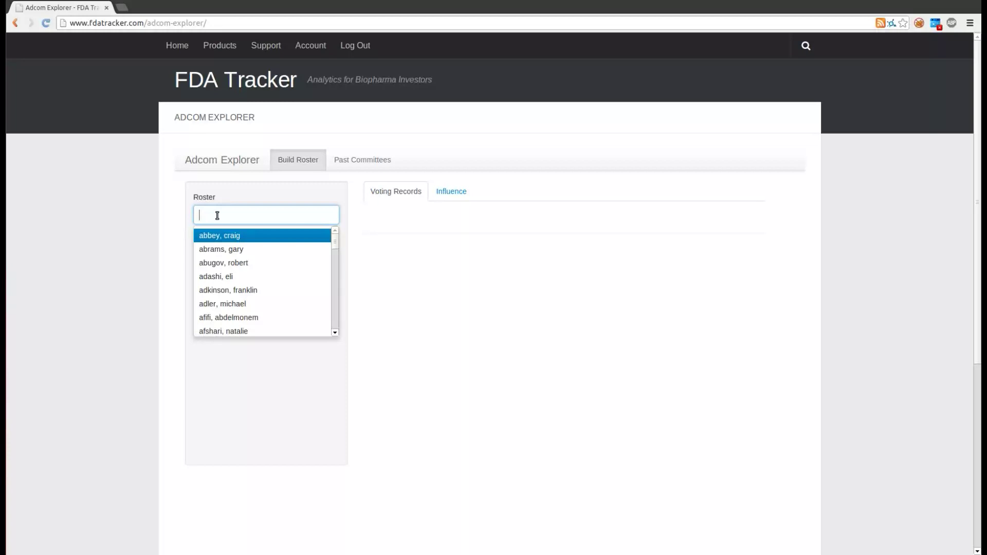
type("kaul")
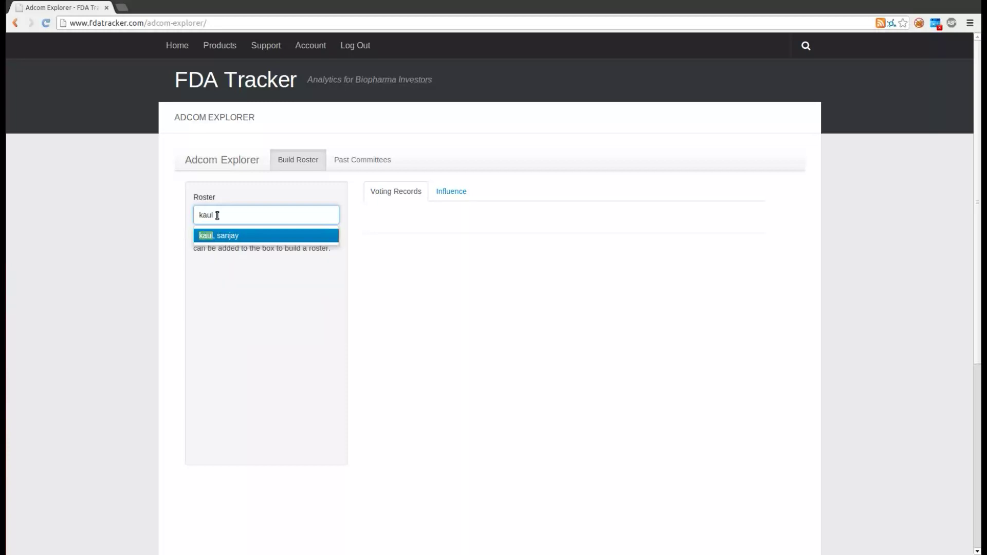
key("Return")
type("wilson")
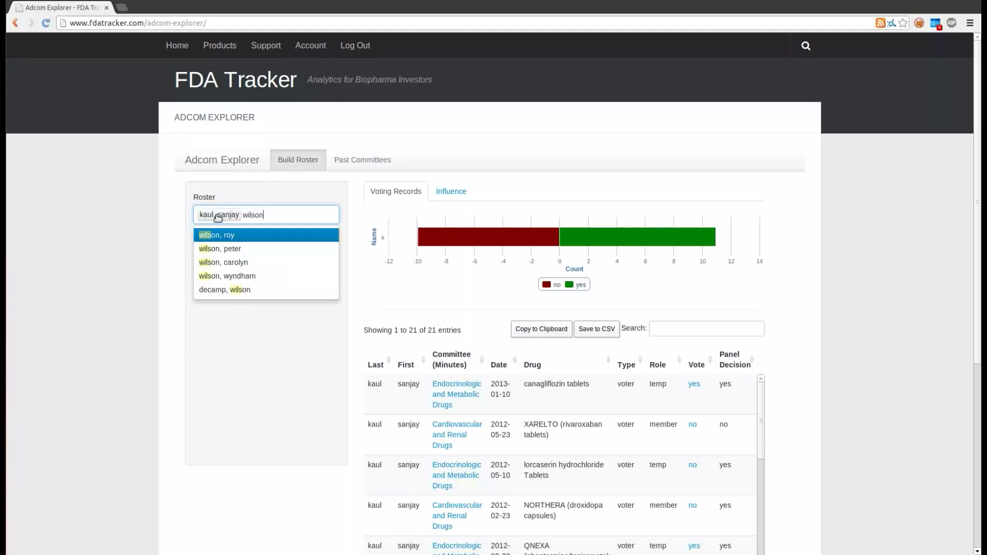
key("Down")
key("Down")
key("Down")
key("Return")
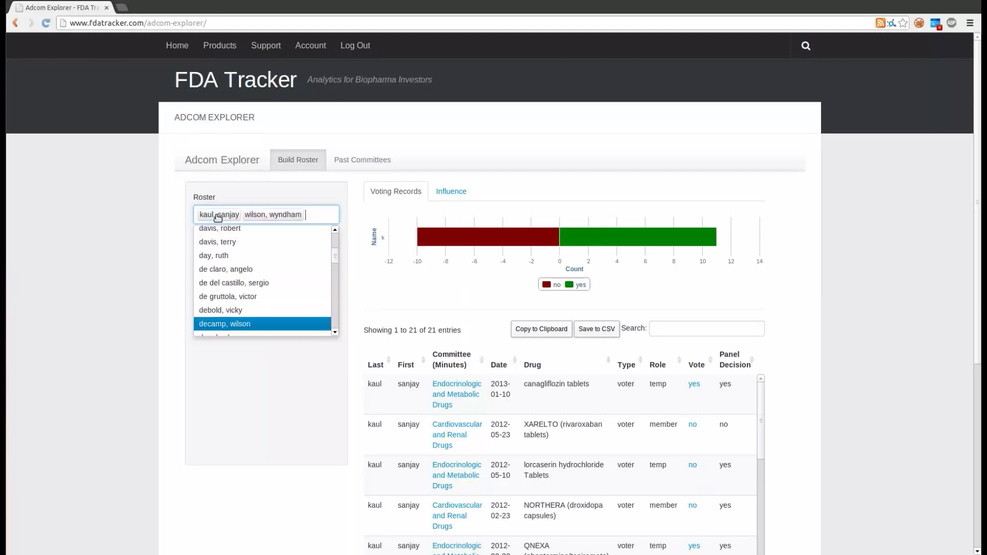
Step: Add three more advisory committee members to the roster and close the name suggestions
type("a")
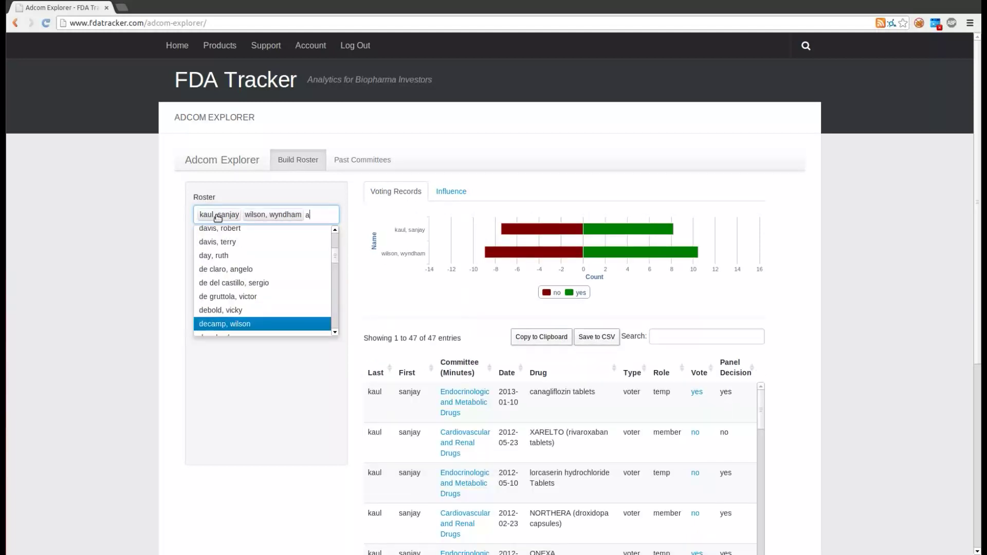
type("rm")
key("Return")
type("ah")
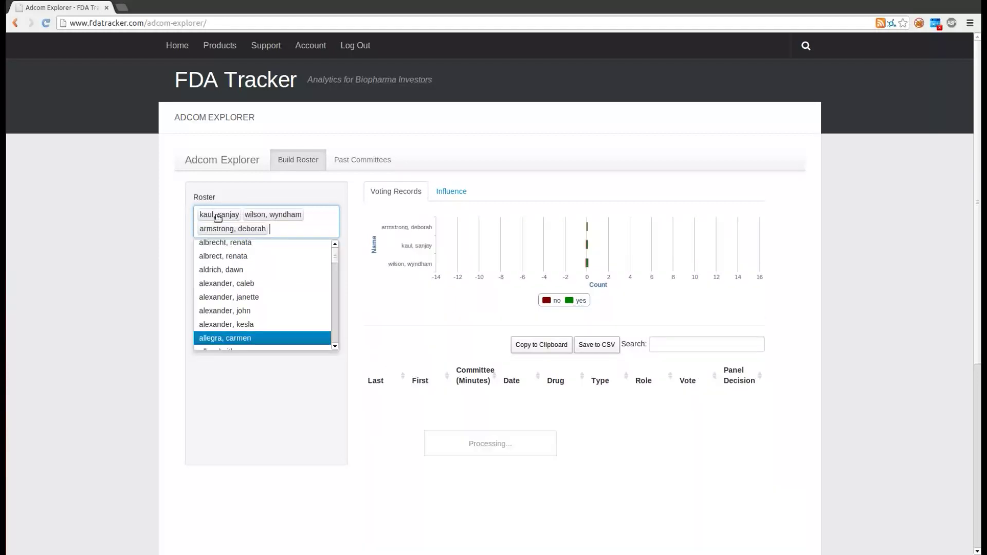
type("ron")
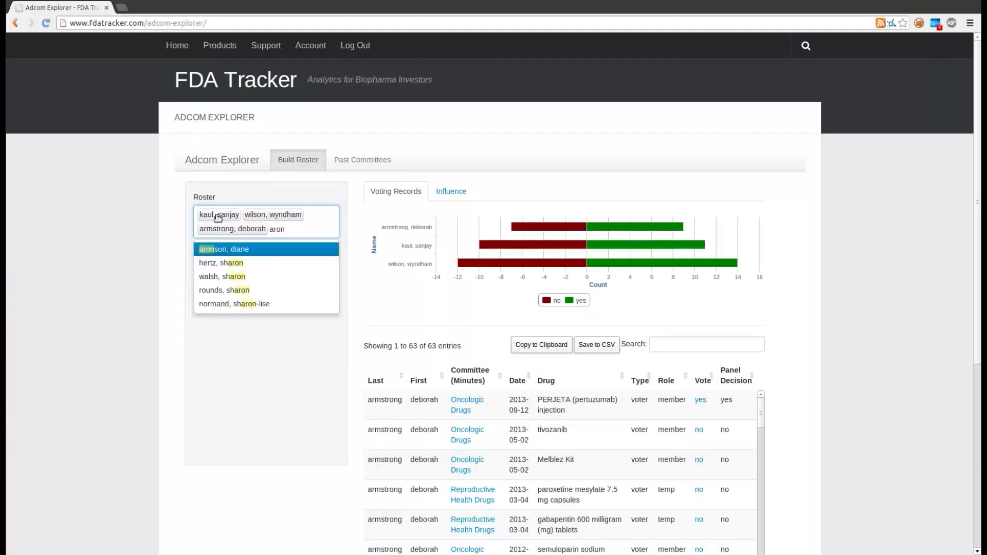
key("Return")
type("wolfe")
key("Down")
key("Return")
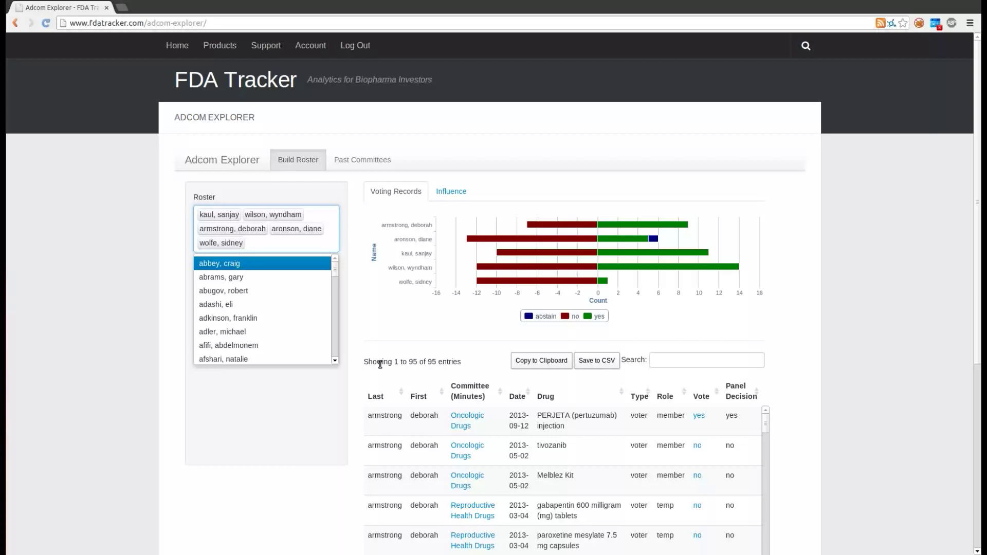
left_click(399, 328)
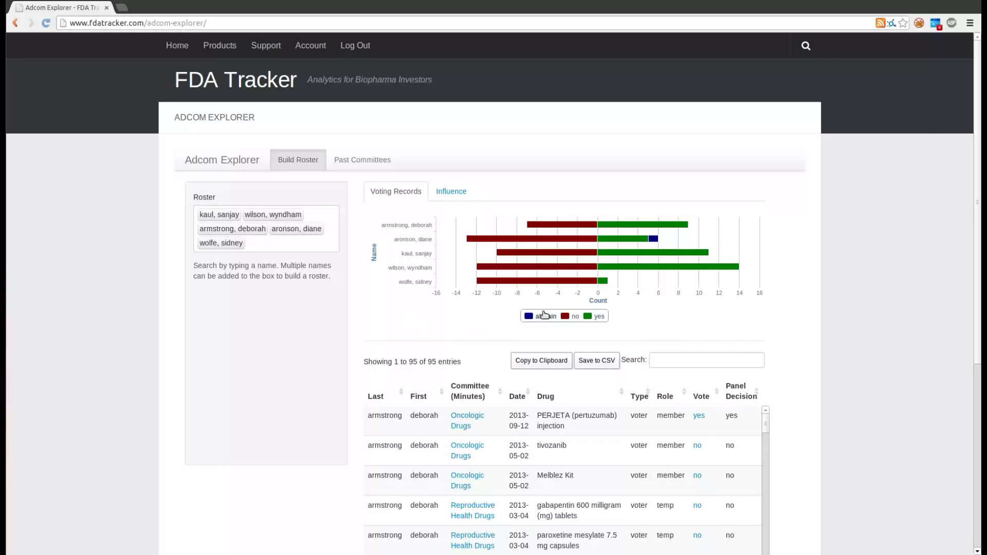
Step: Inspect the yes, no and abstain counts of individual roster members in the voting records chart
mouse_move(653, 239)
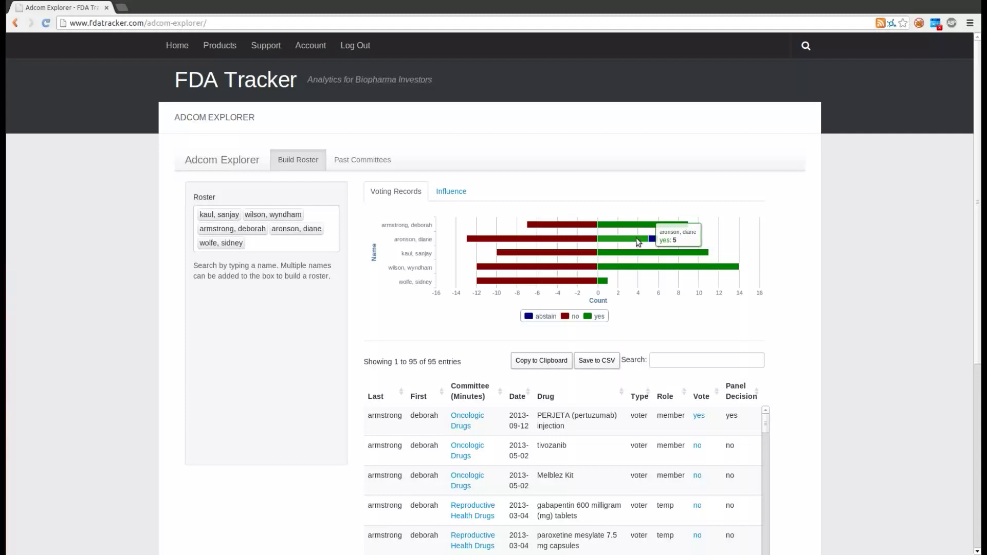
mouse_move(590, 240)
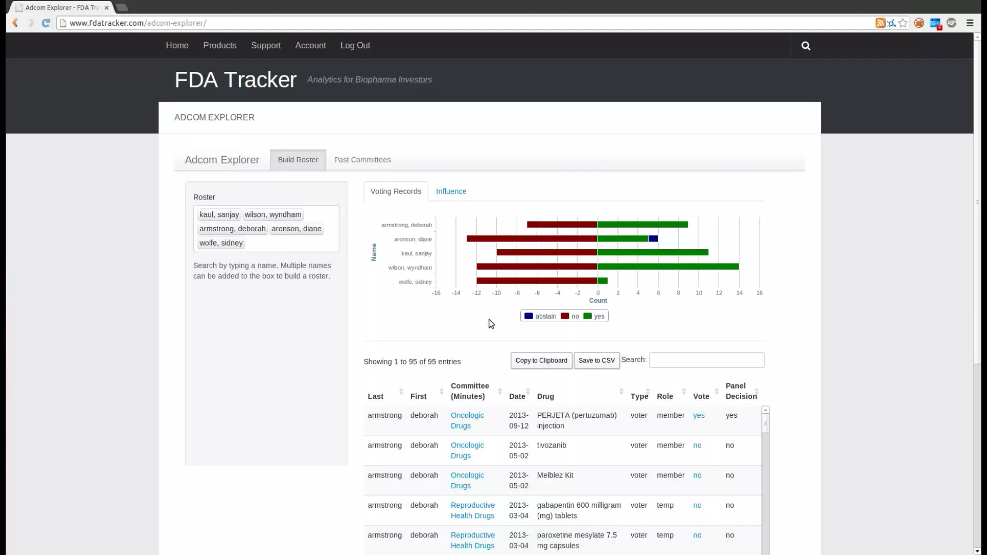
mouse_move(517, 280)
mouse_move(602, 284)
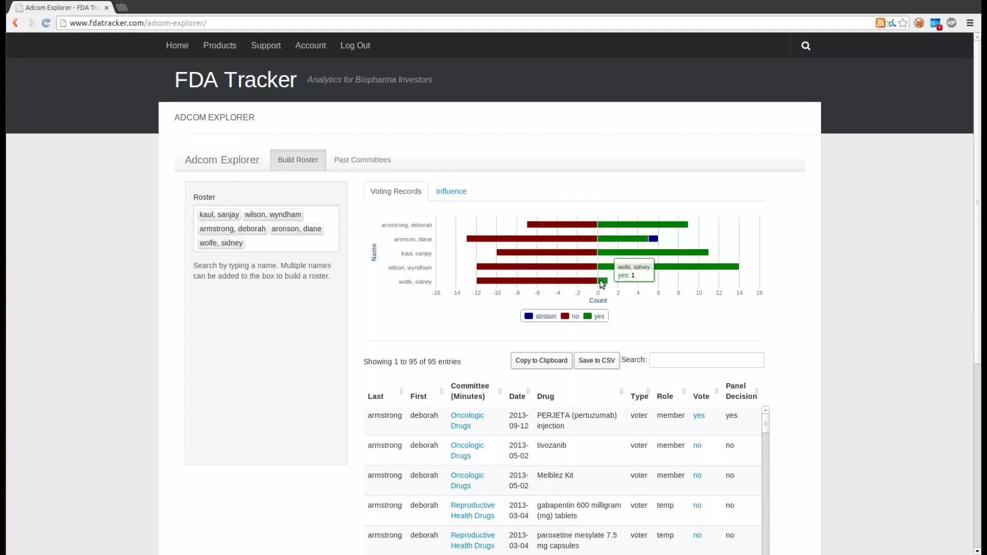
Step: View the Oncologic Drugs minutes and the vote transcript for the 2013-09-12 PERJETA entry, returning to Adcom Explorer after each
scroll(830, 449, "down", 3)
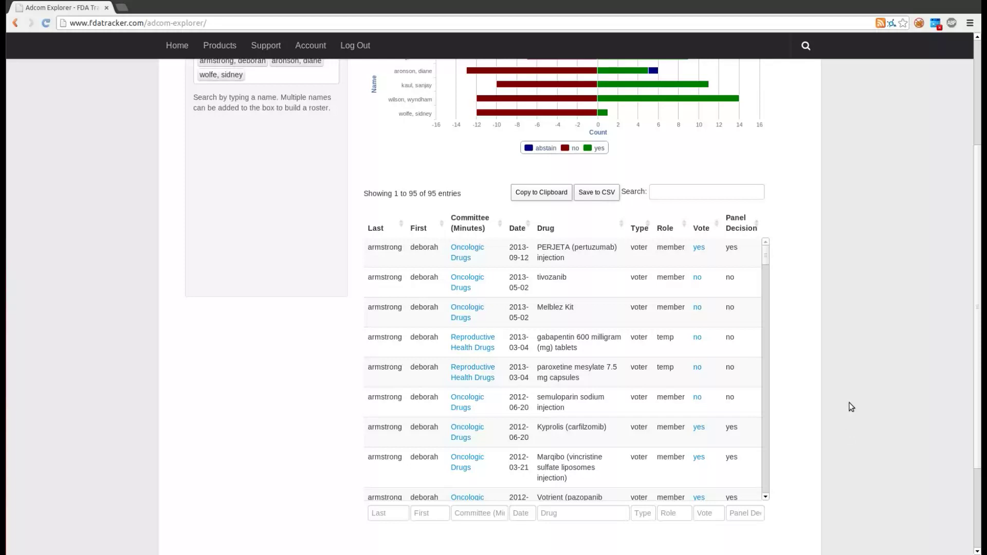
left_click(473, 252)
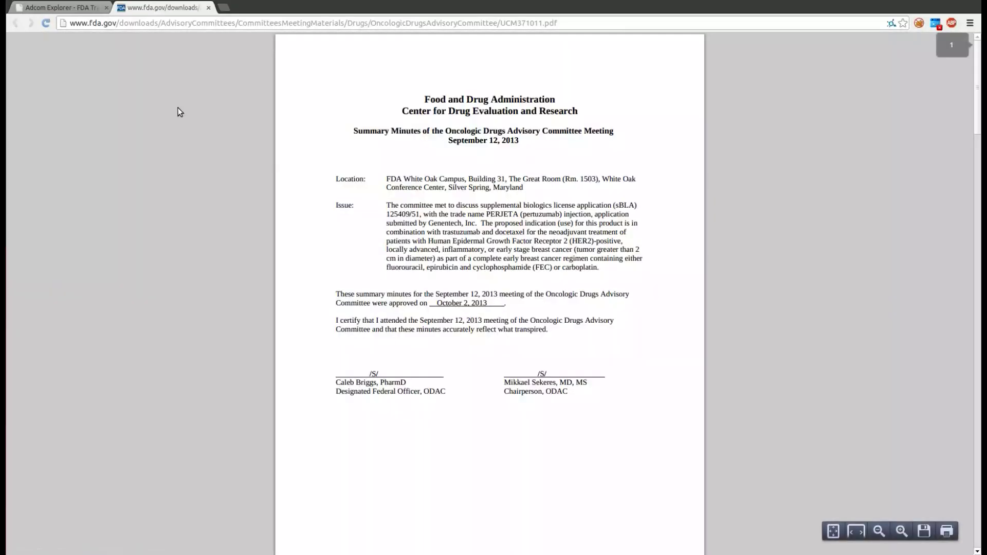
left_click(64, 7)
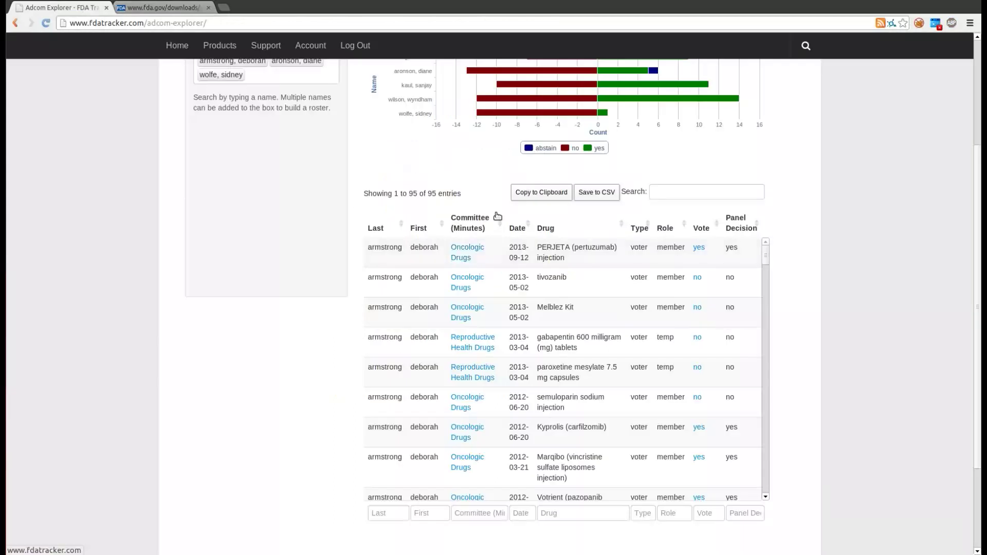
left_click(697, 248)
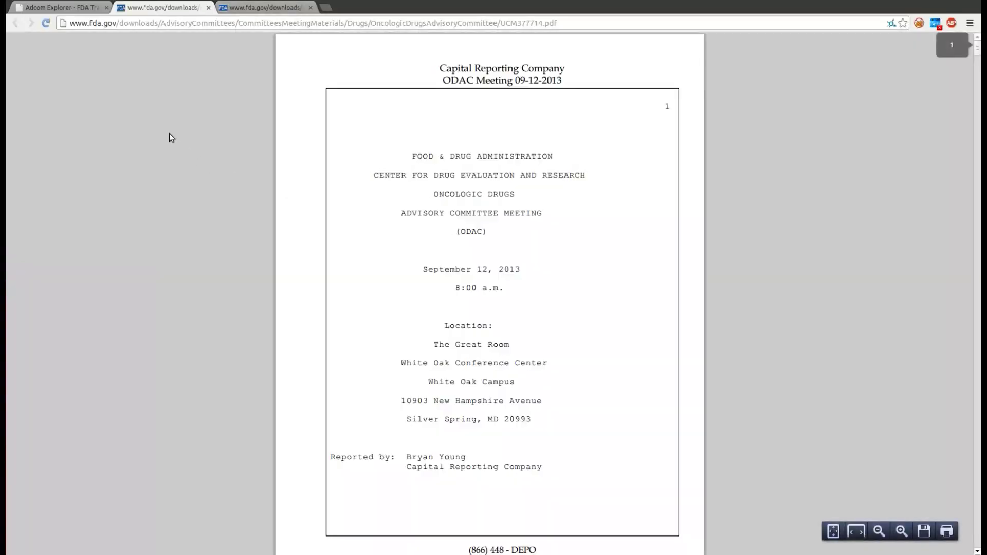
left_click(61, 7)
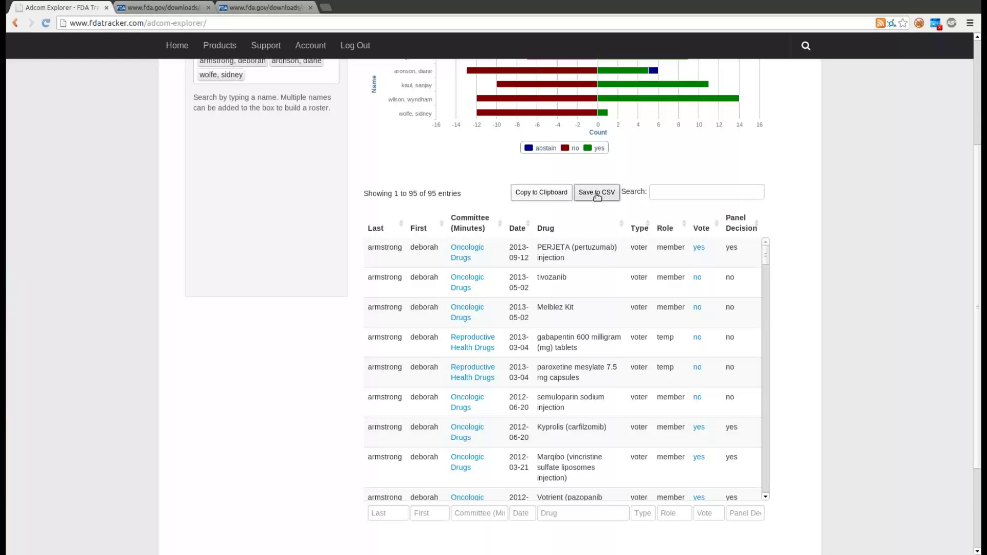
Step: Show the roster's Influence chart and inspect the mutual information and committee count of individual members
scroll(599, 200, "up", 3)
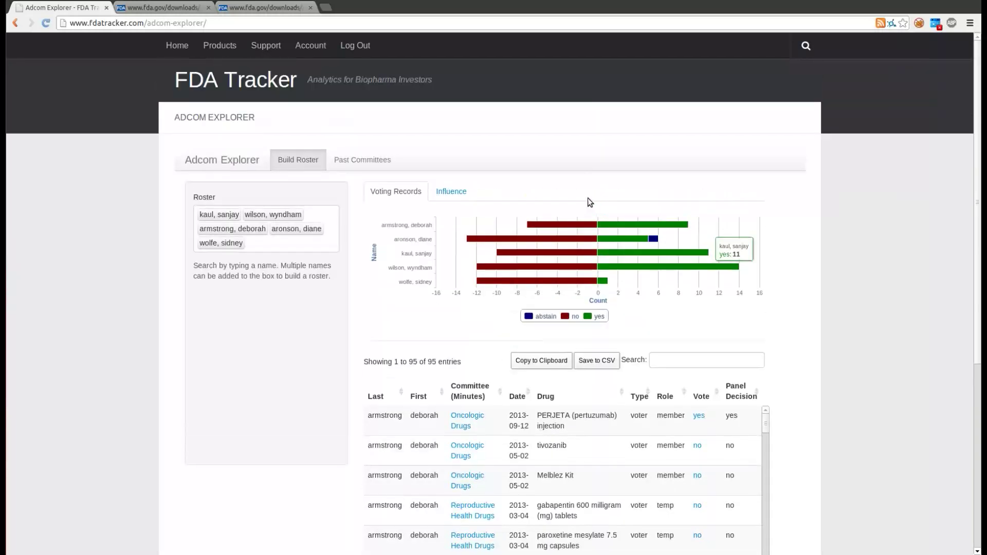
left_click(457, 196)
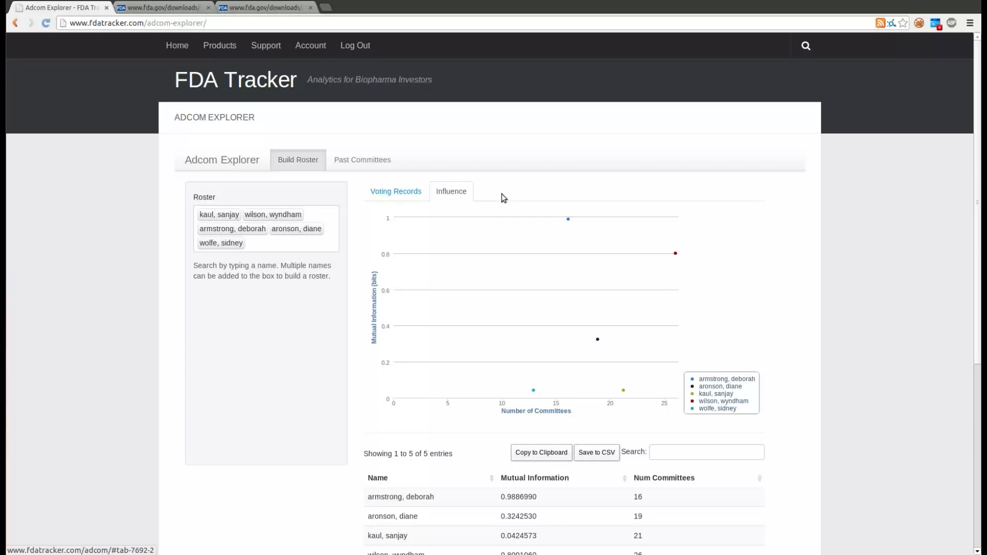
mouse_move(569, 221)
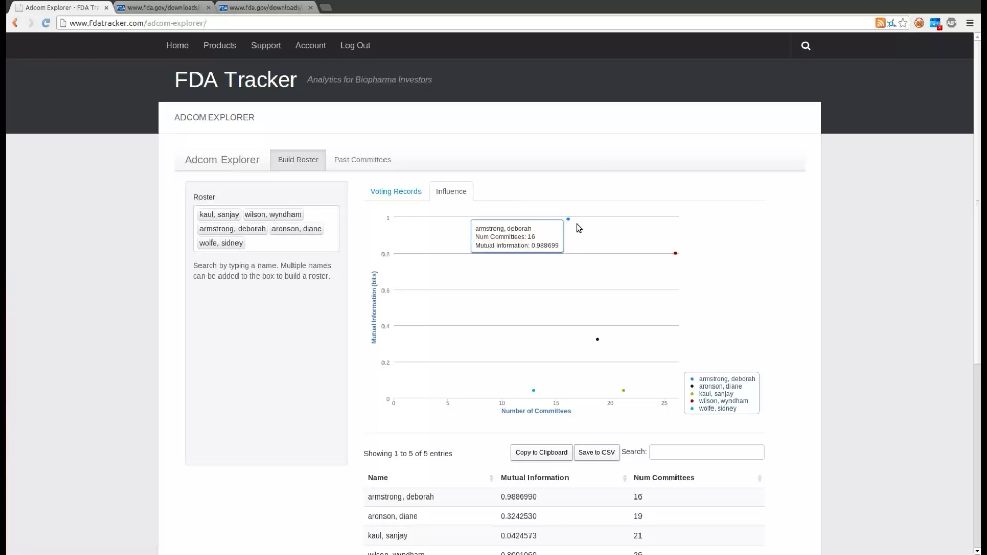
mouse_move(676, 254)
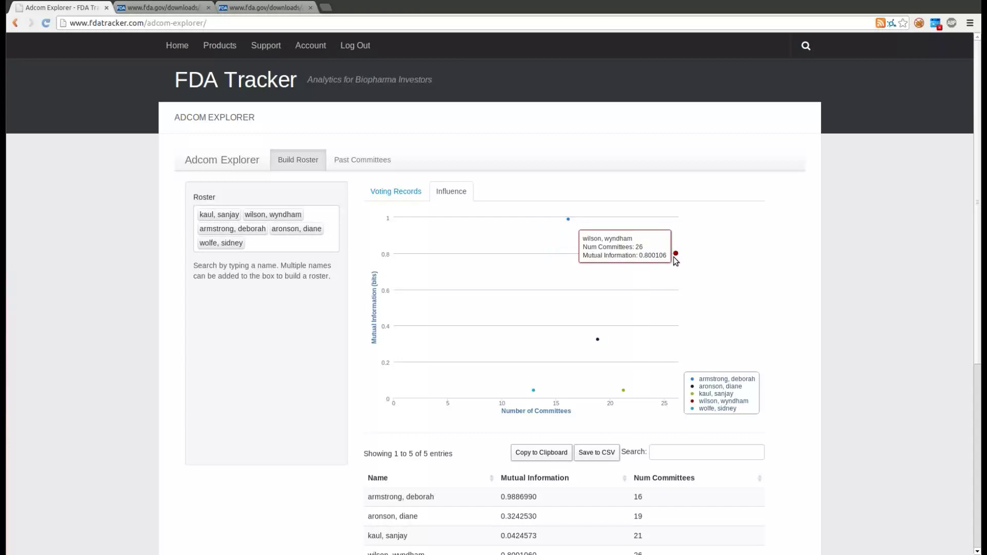
mouse_move(534, 392)
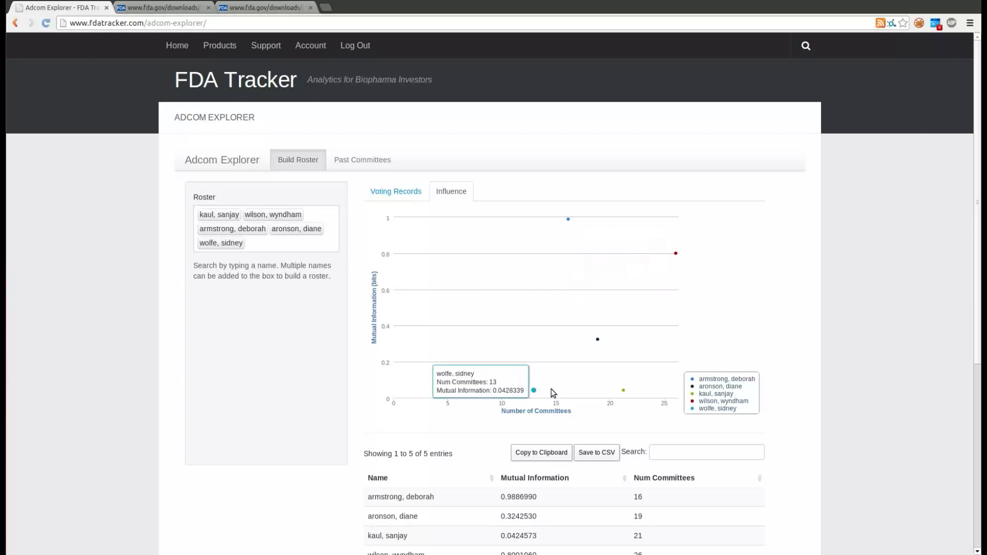
mouse_move(623, 390)
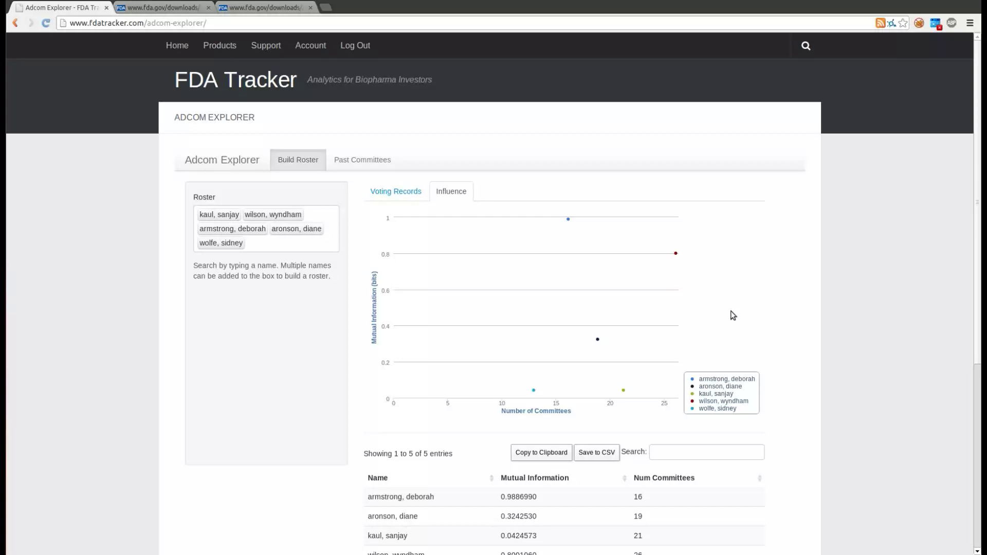
Step: Show Past Committees and look through the available advisory committees and meeting dates, keeping the current selections
left_click(376, 162)
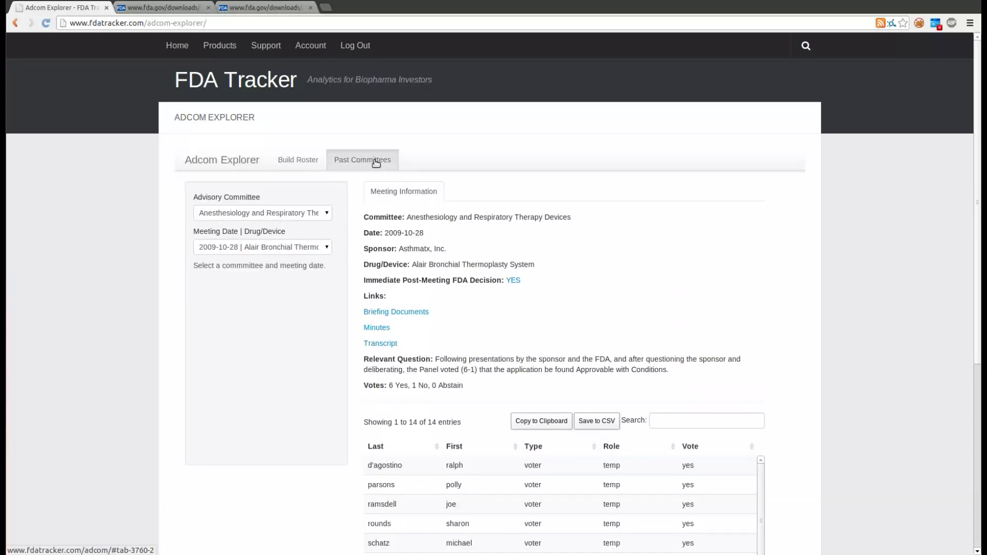
left_click(232, 212)
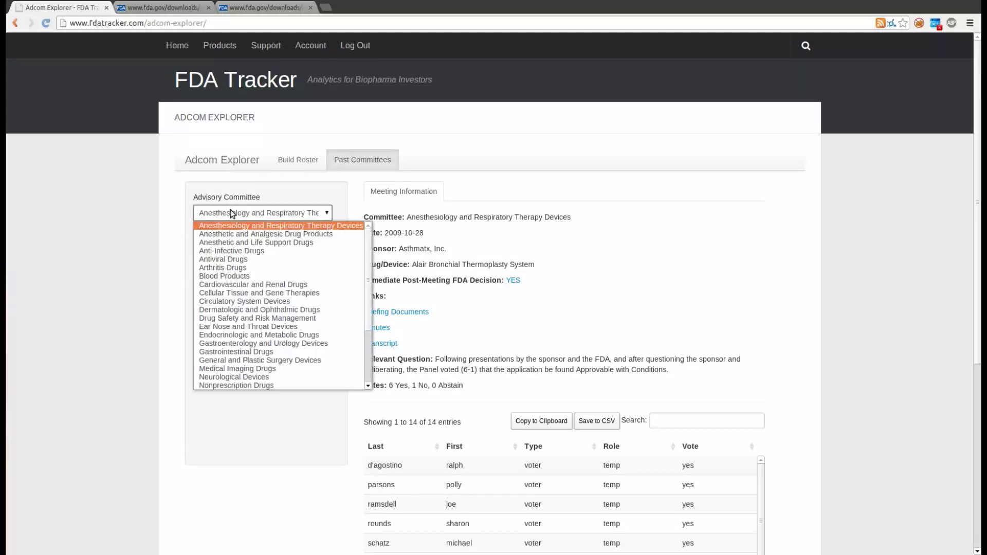
left_click(230, 212)
left_click(220, 247)
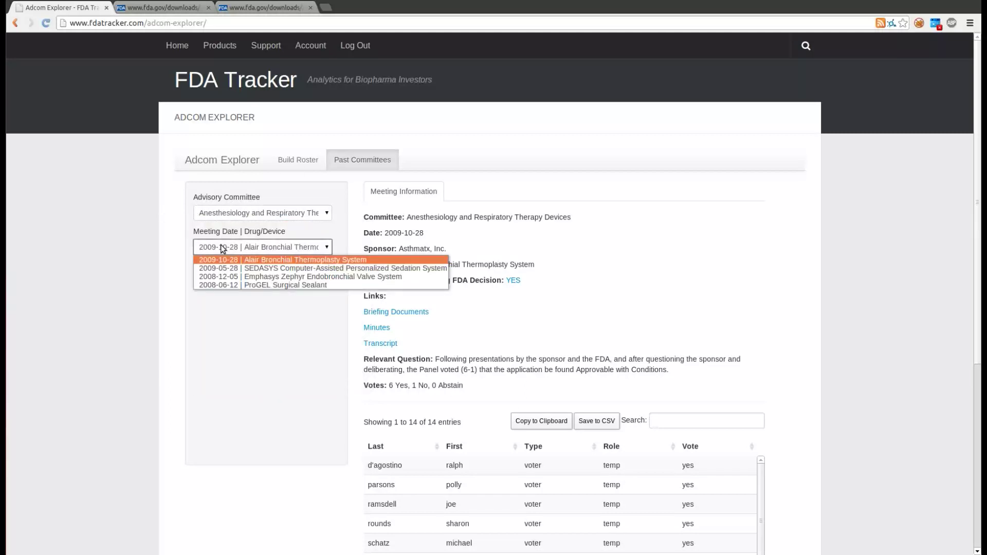
left_click(220, 245)
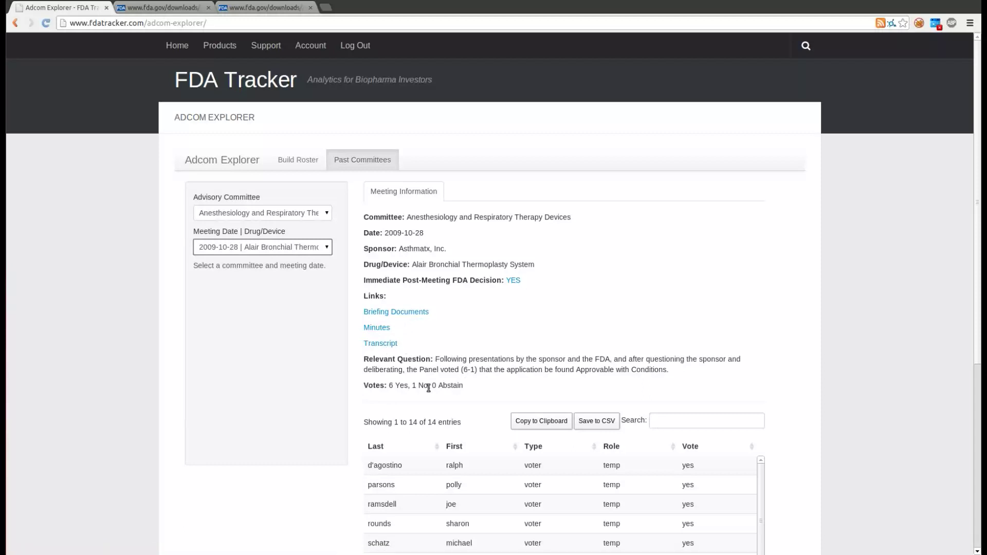
Step: Review the participant table of the Alair Bronchial Thermoplasty System meeting, including voters, FDA presenters and observers
scroll(736, 392, "down", 5)
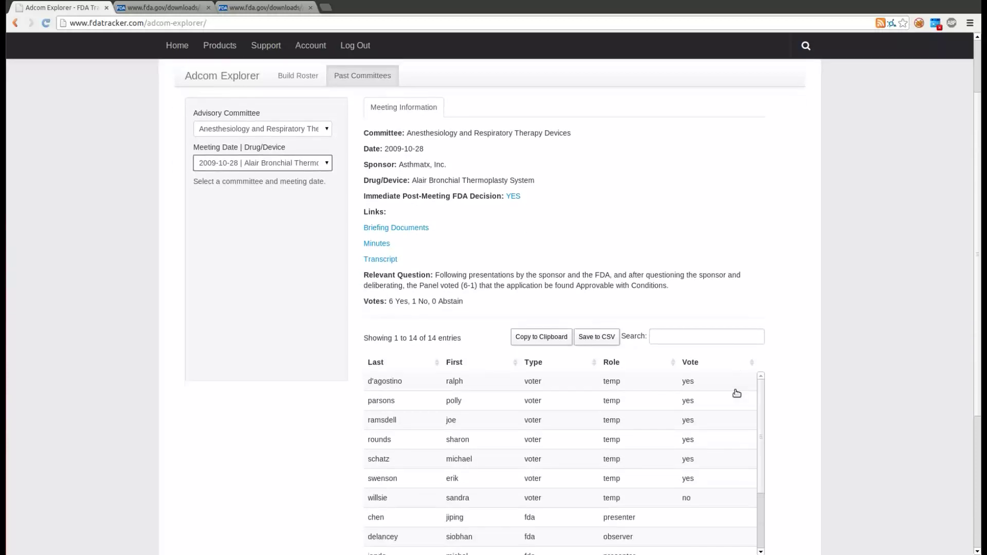
scroll(826, 396, "down", 2)
scroll(652, 392, "up", 3)
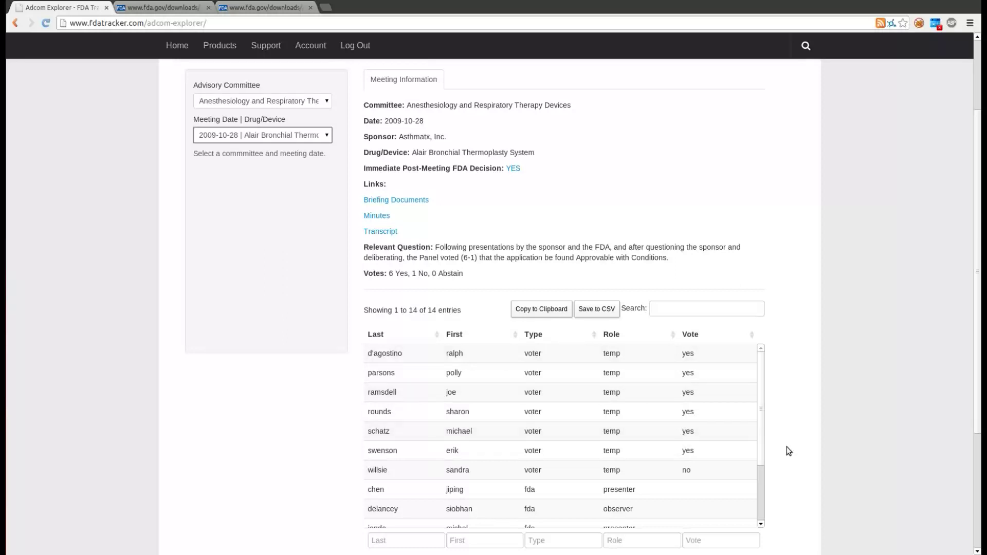
scroll(738, 449, "down", 3)
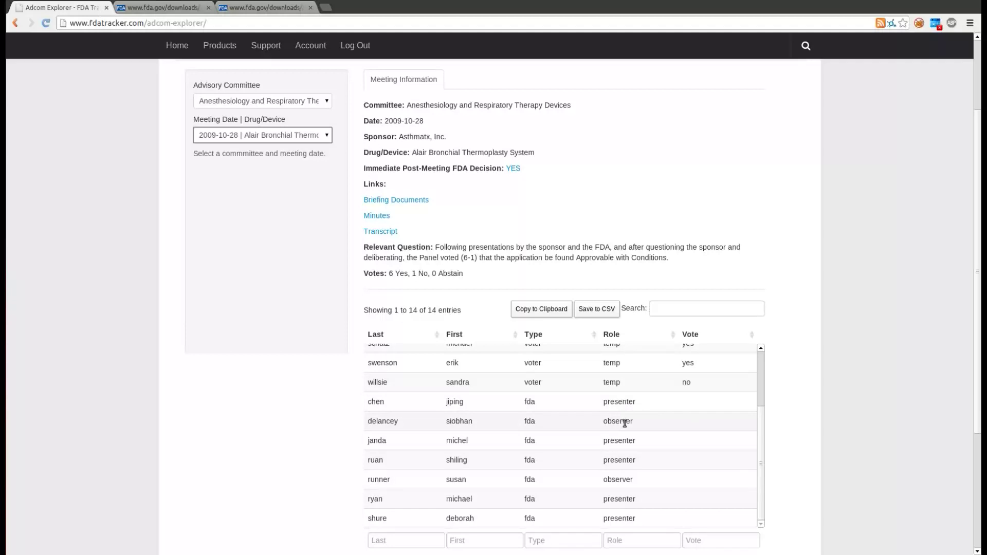
scroll(841, 356, "up", 4)
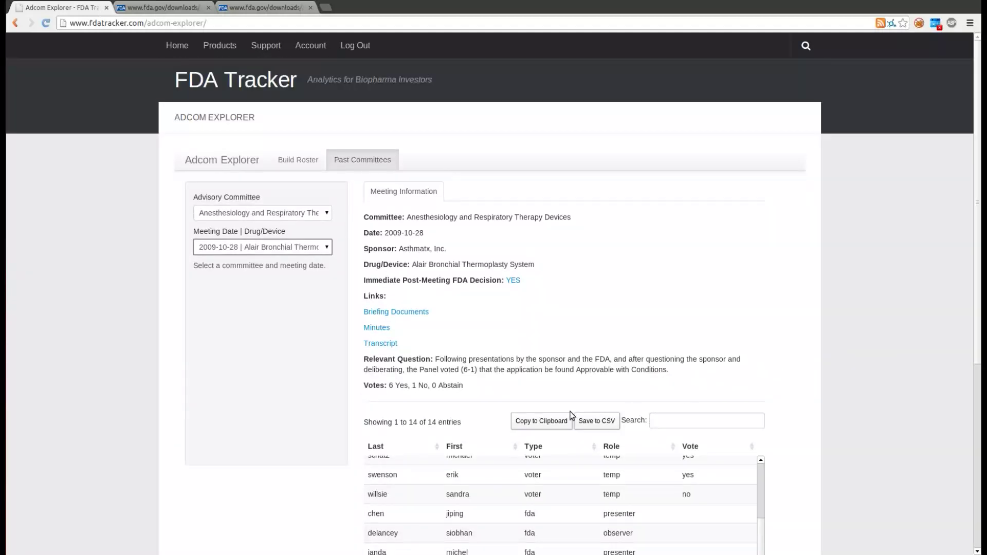